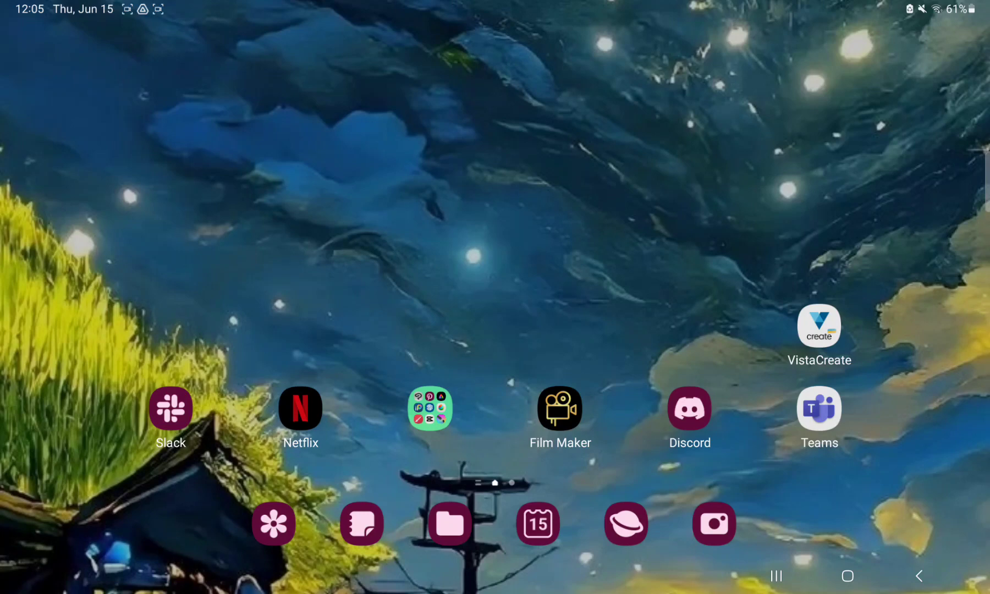
# Step: Launch Film Maker and start a new video project from the empty start screen
pyautogui.click(560, 410)
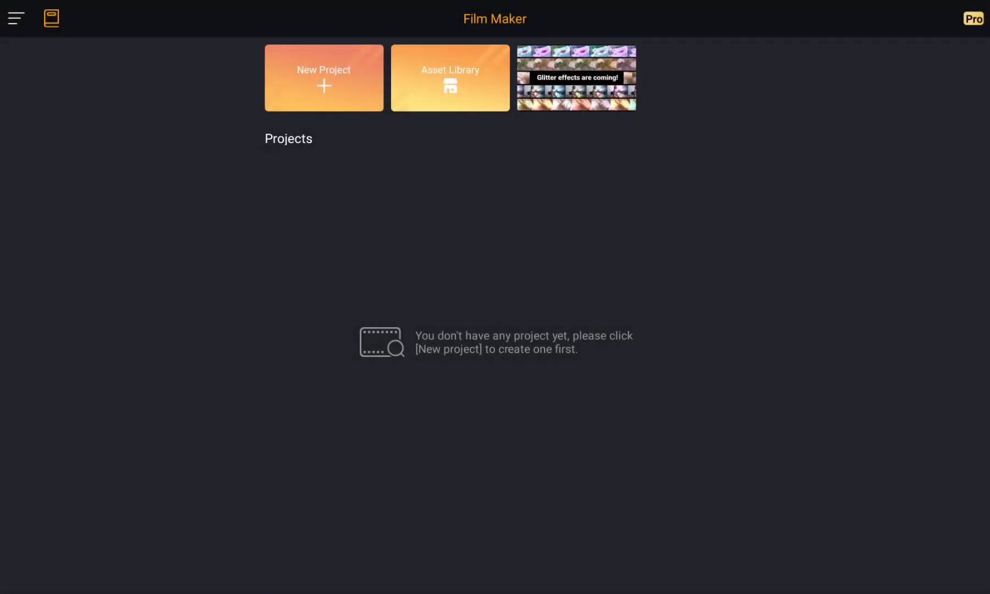
pyautogui.click(325, 78)
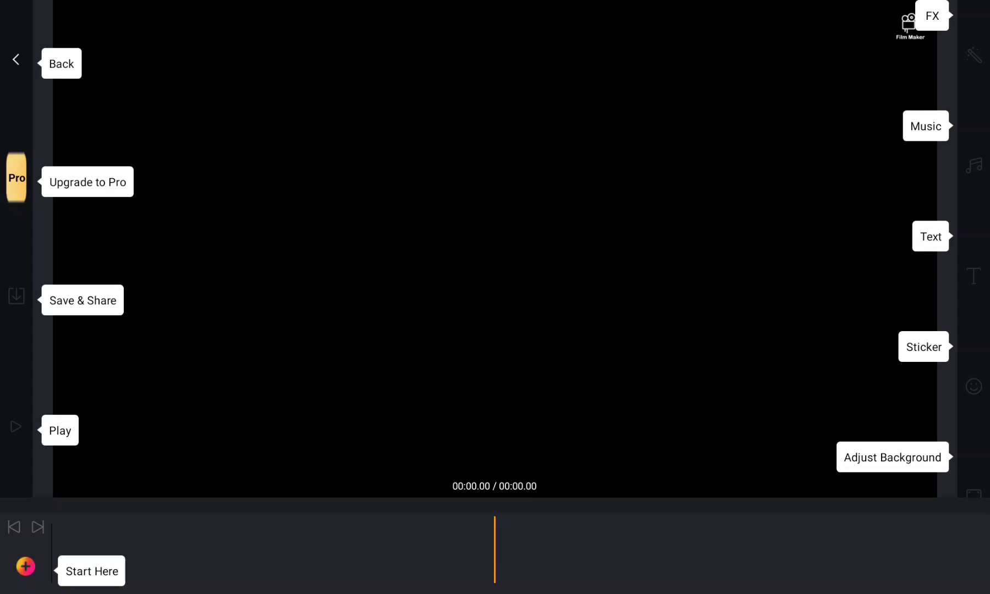
# Step: Import the 01:08 screen-recording video from Album into the new project
pyautogui.click(25, 566)
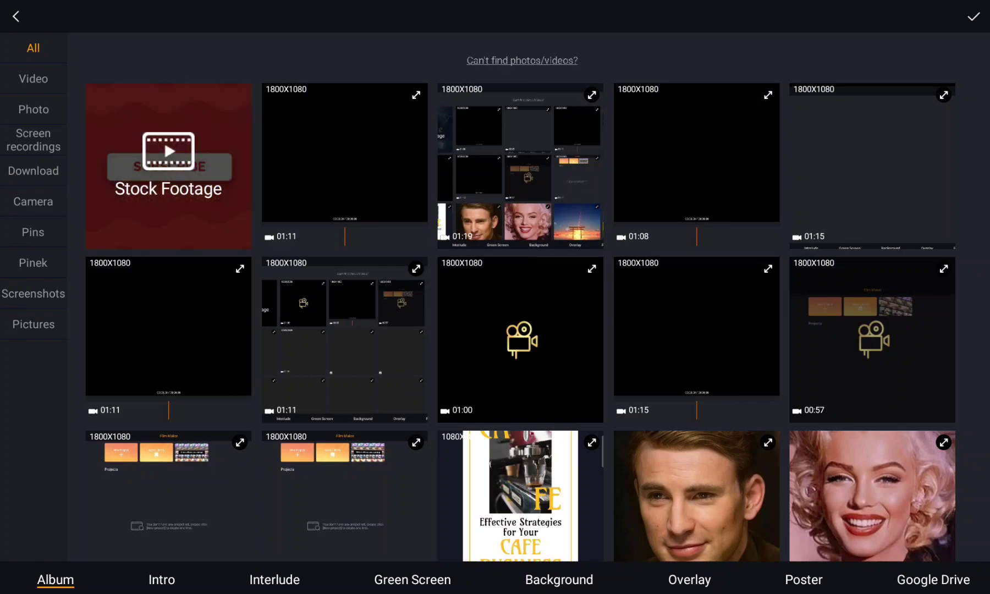
pyautogui.click(677, 171)
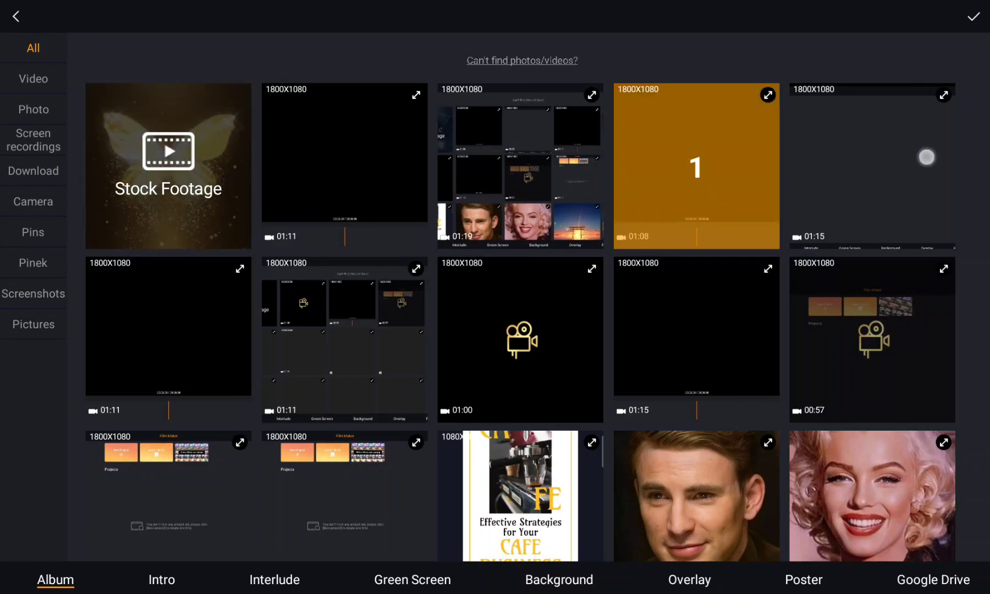
pyautogui.click(973, 16)
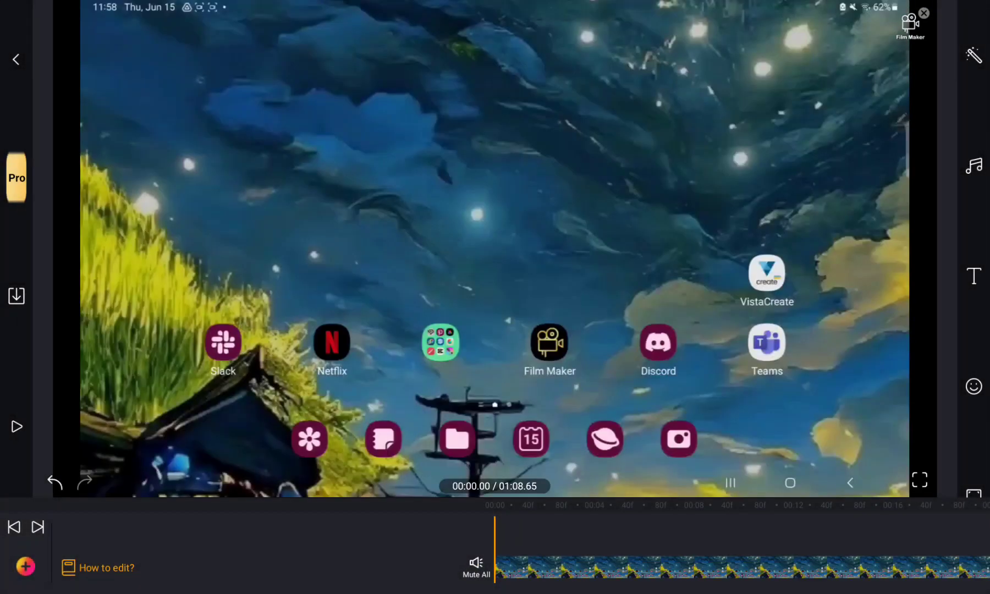
pyautogui.click(697, 569)
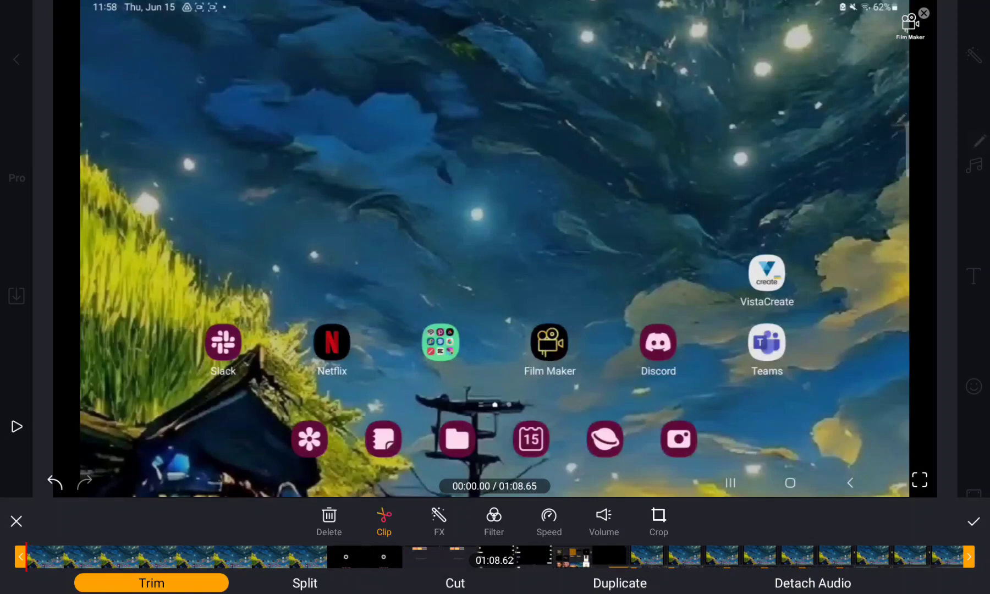
pyautogui.click(17, 522)
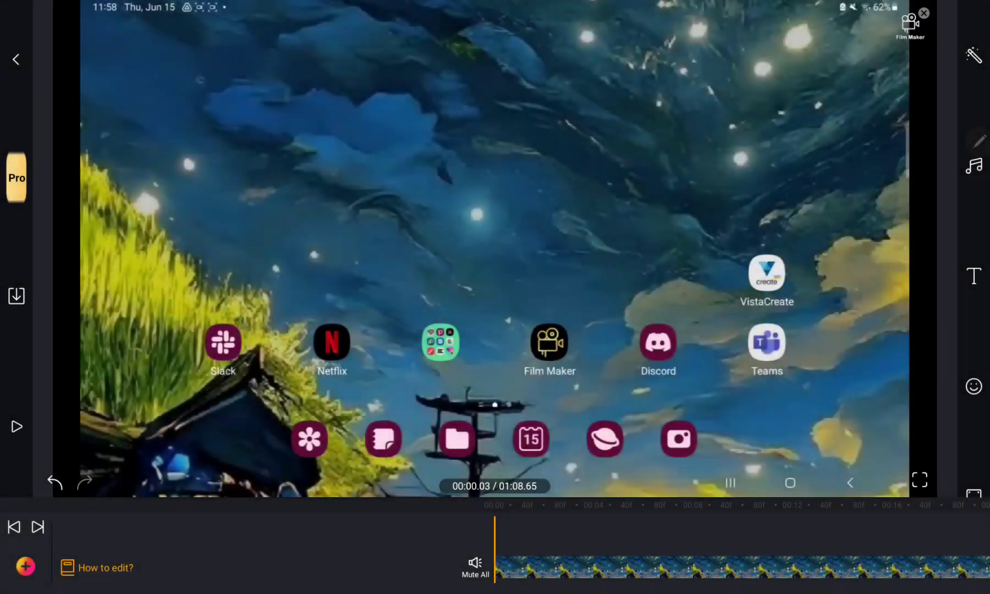
# Step: Add a text overlay with the default style at the start of the video
pyautogui.click(974, 276)
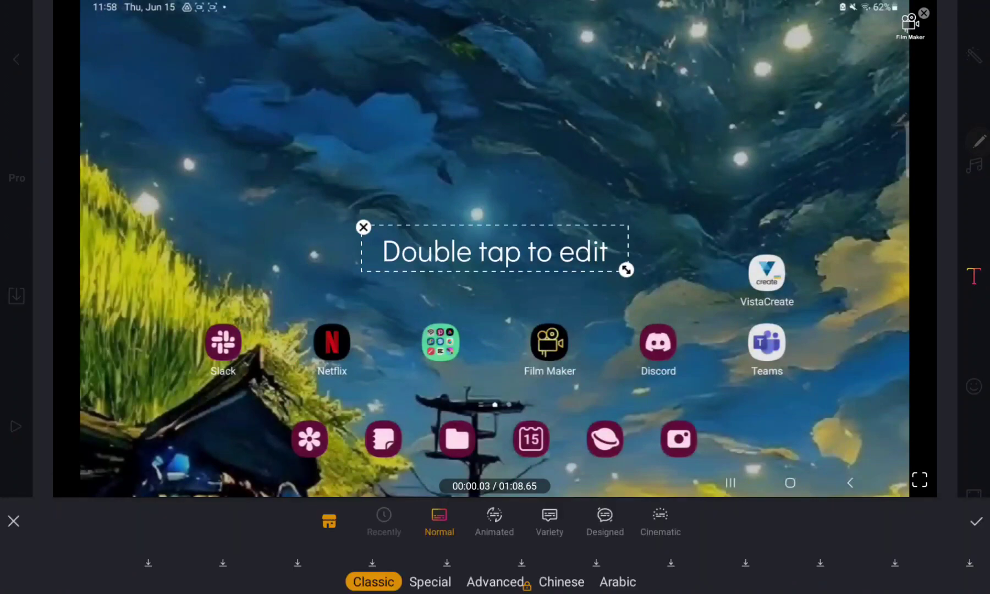
pyautogui.click(974, 521)
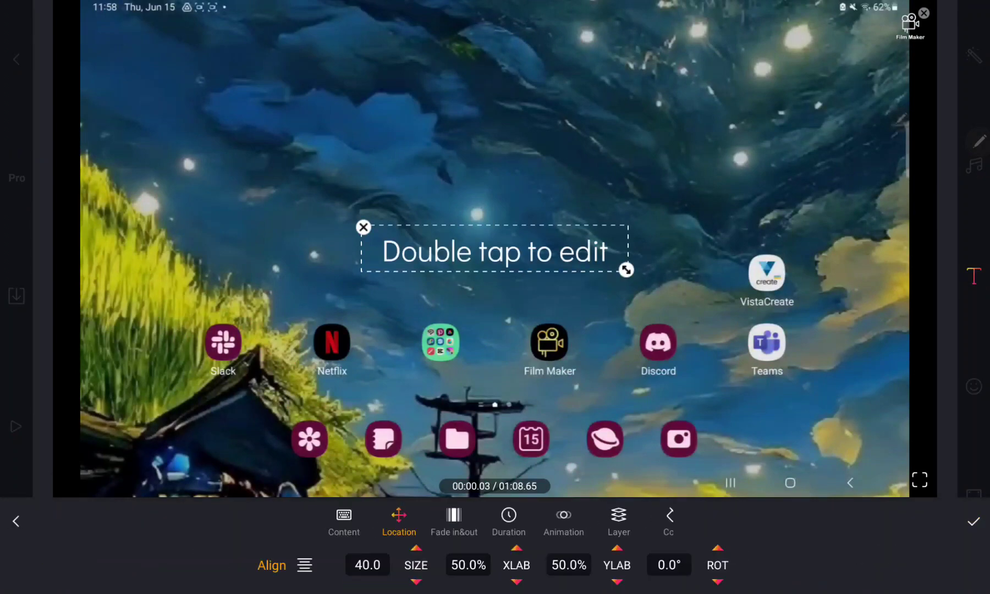
pyautogui.click(974, 521)
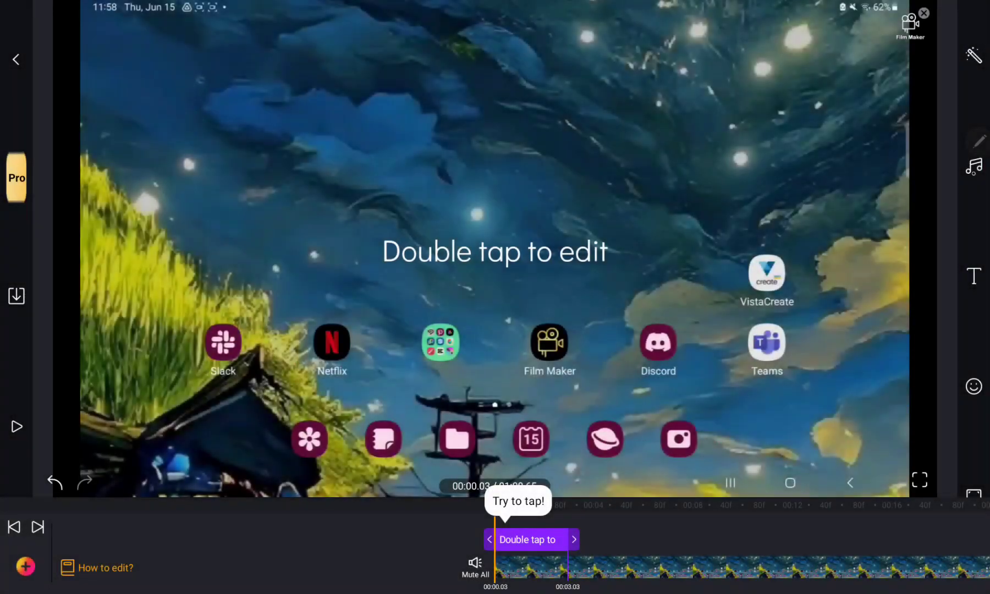
# Step: Place a YouTube Subscribe sticker on the video
pyautogui.click(974, 386)
pyautogui.click(48, 564)
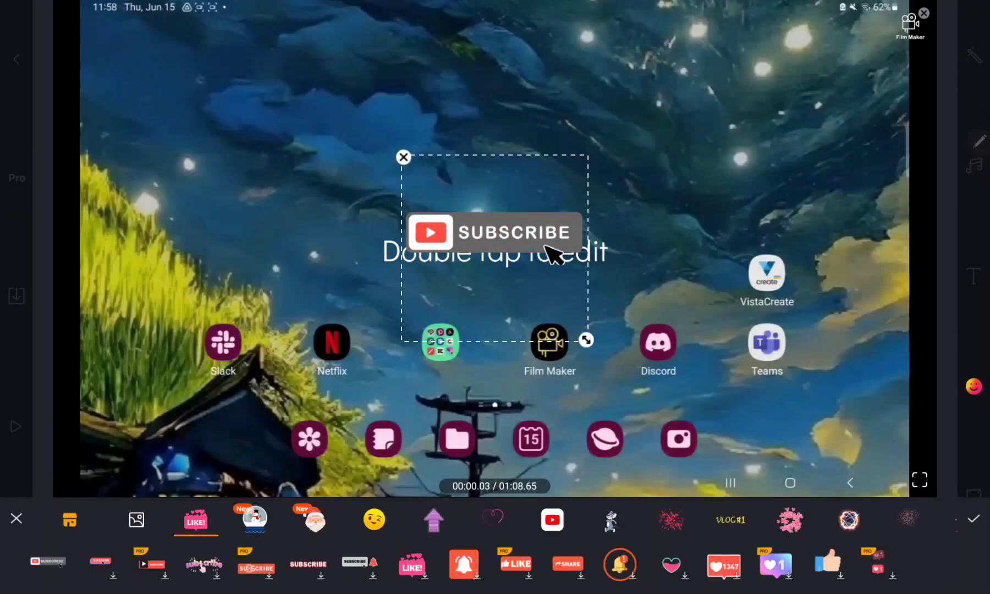
pyautogui.click(973, 521)
pyautogui.click(974, 522)
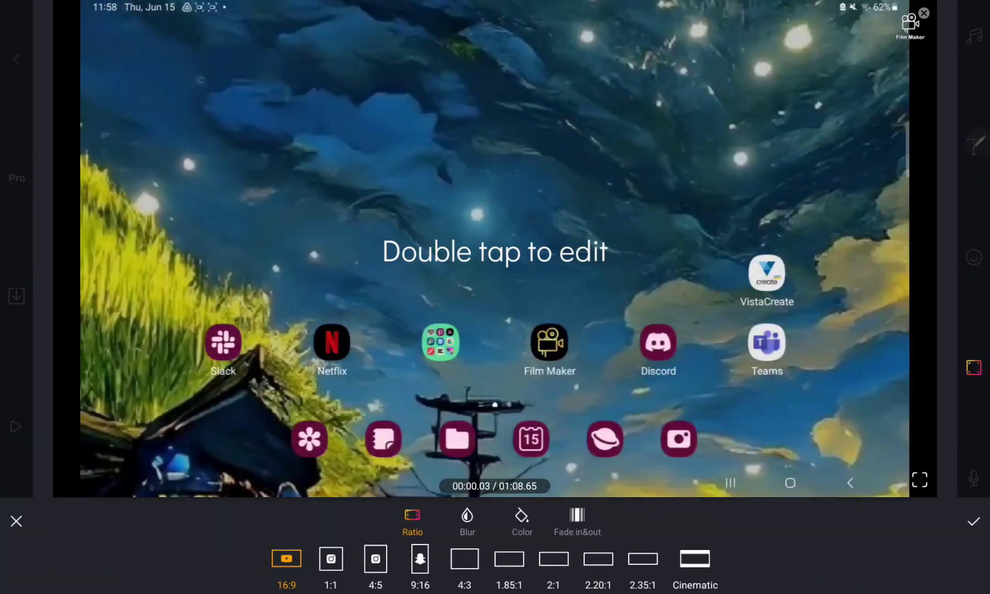
# Step: Open the microphone voice-over recorder from the right toolbar
pyautogui.click(974, 477)
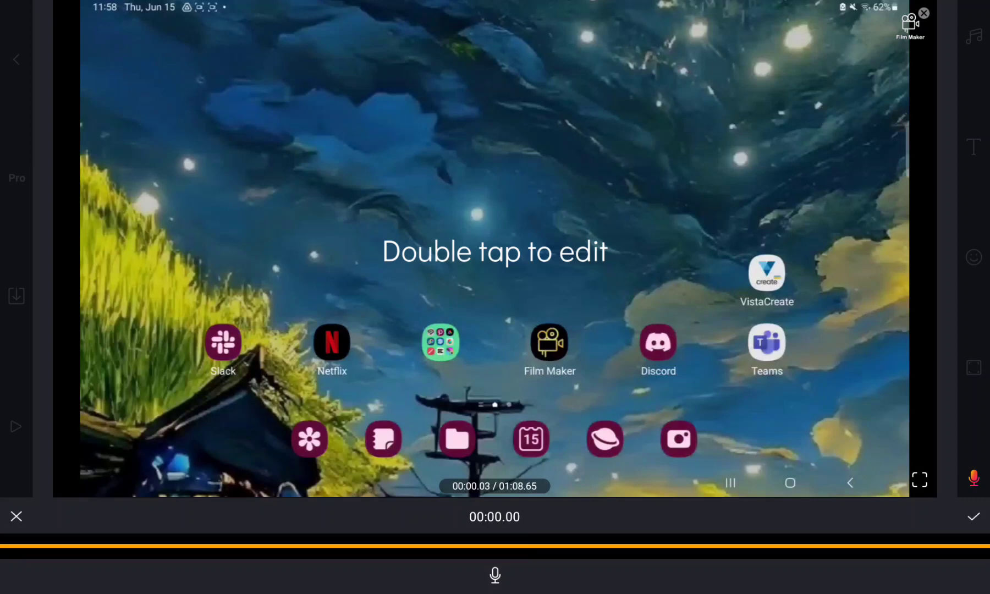
# Step: Close the voice-over recorder without recording anything
pyautogui.click(16, 516)
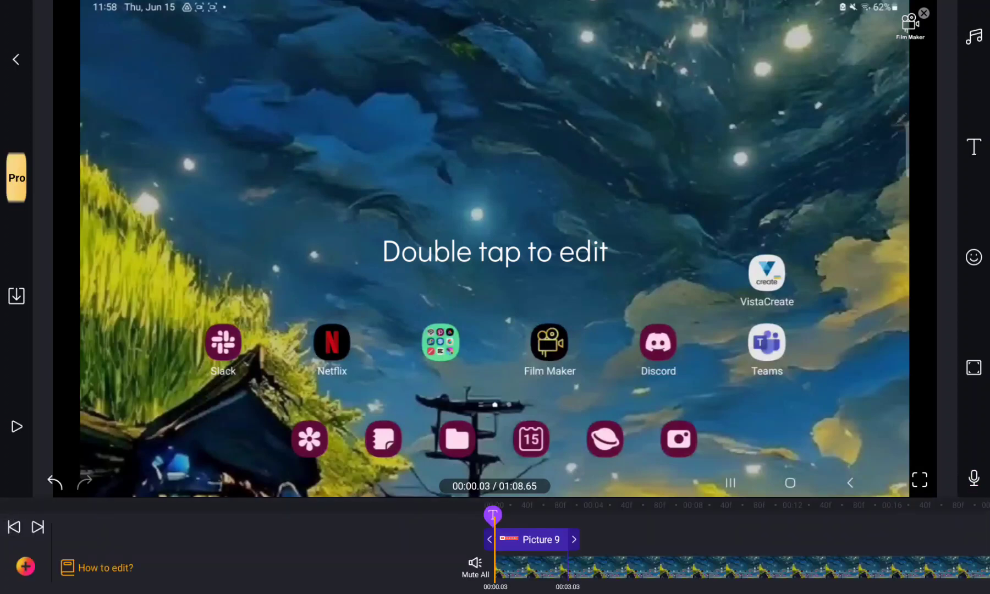
pyautogui.scroll(-3, 974, 271)
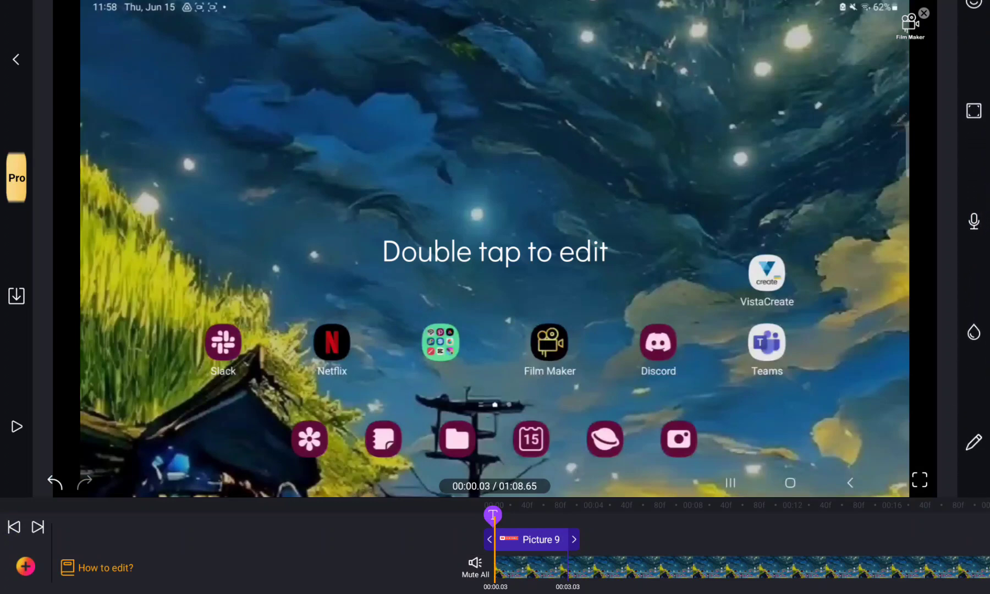